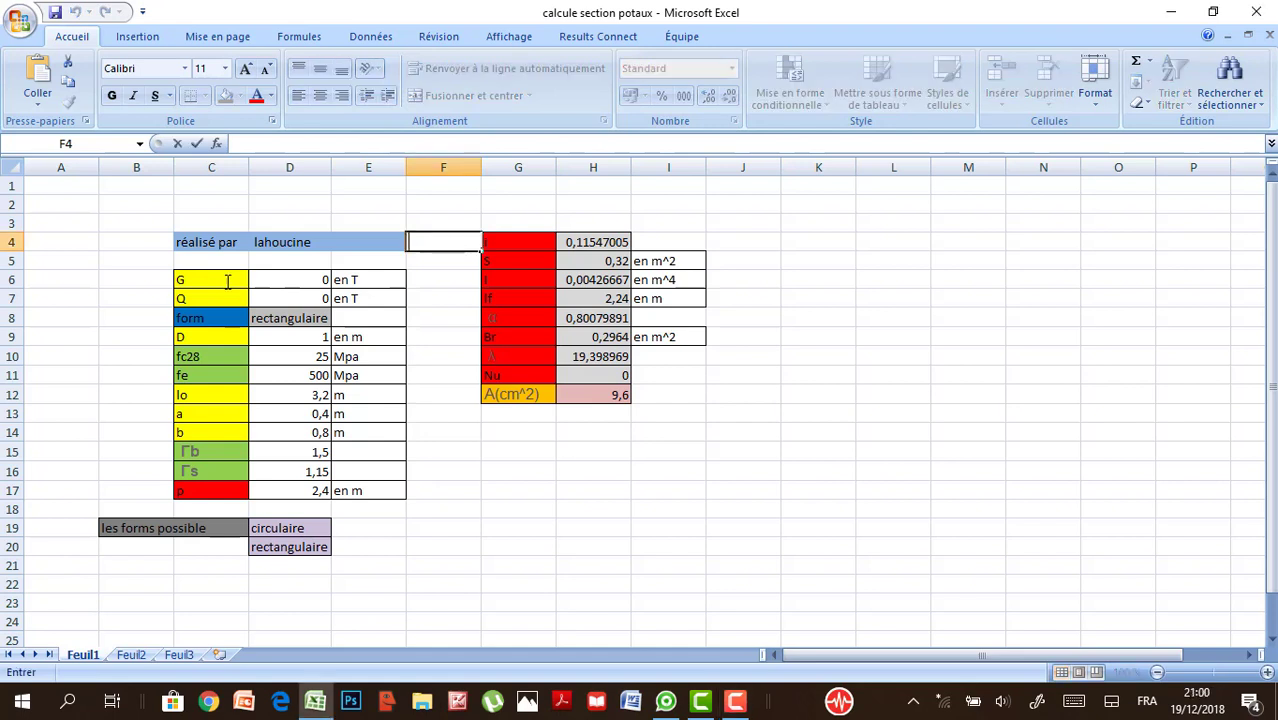
Review the input cells and switch the section form to circulaire, then back to rectangulaire.
{"action": "left_click", "coordinate": [262, 281]}
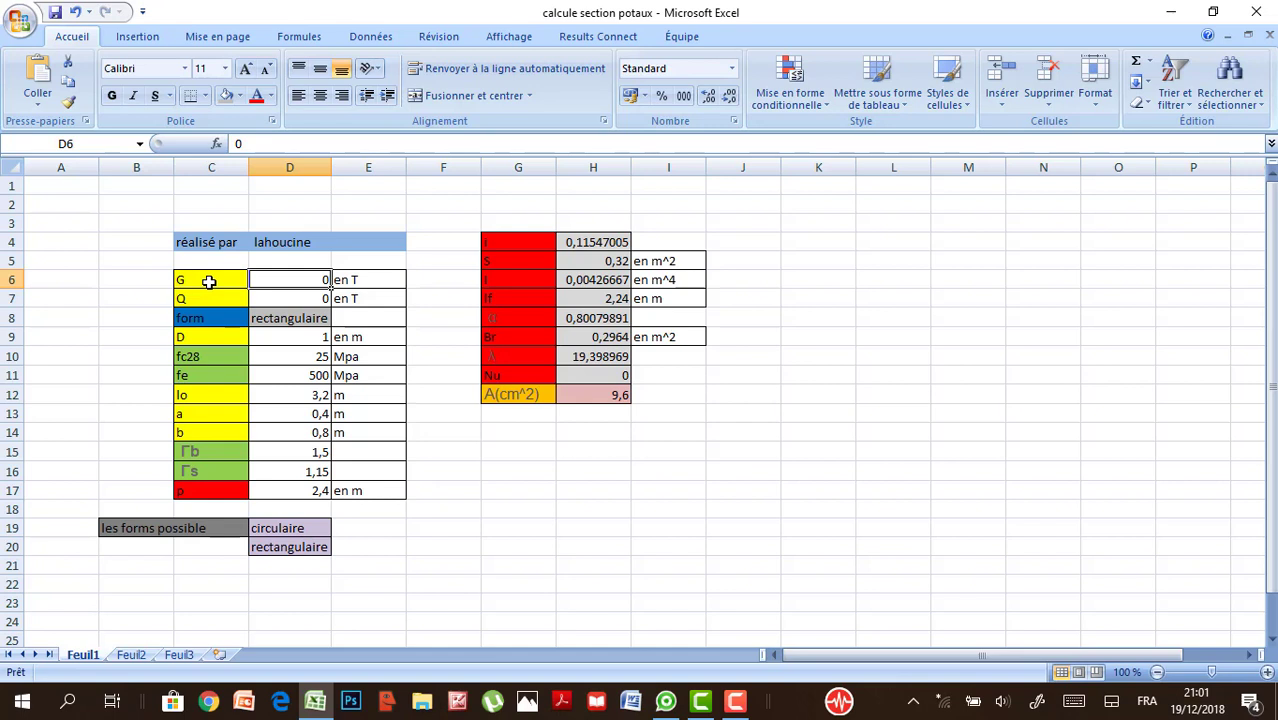
{"action": "left_click", "coordinate": [208, 300]}
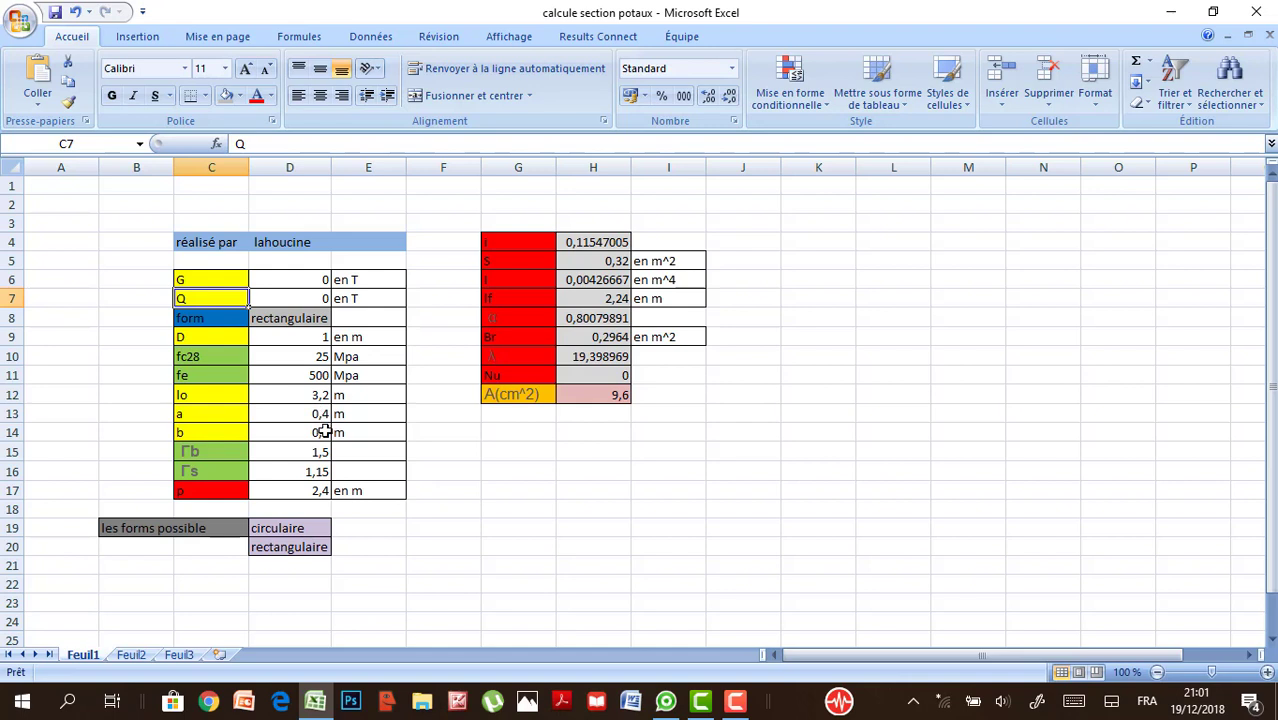
{"action": "left_click", "coordinate": [303, 316]}
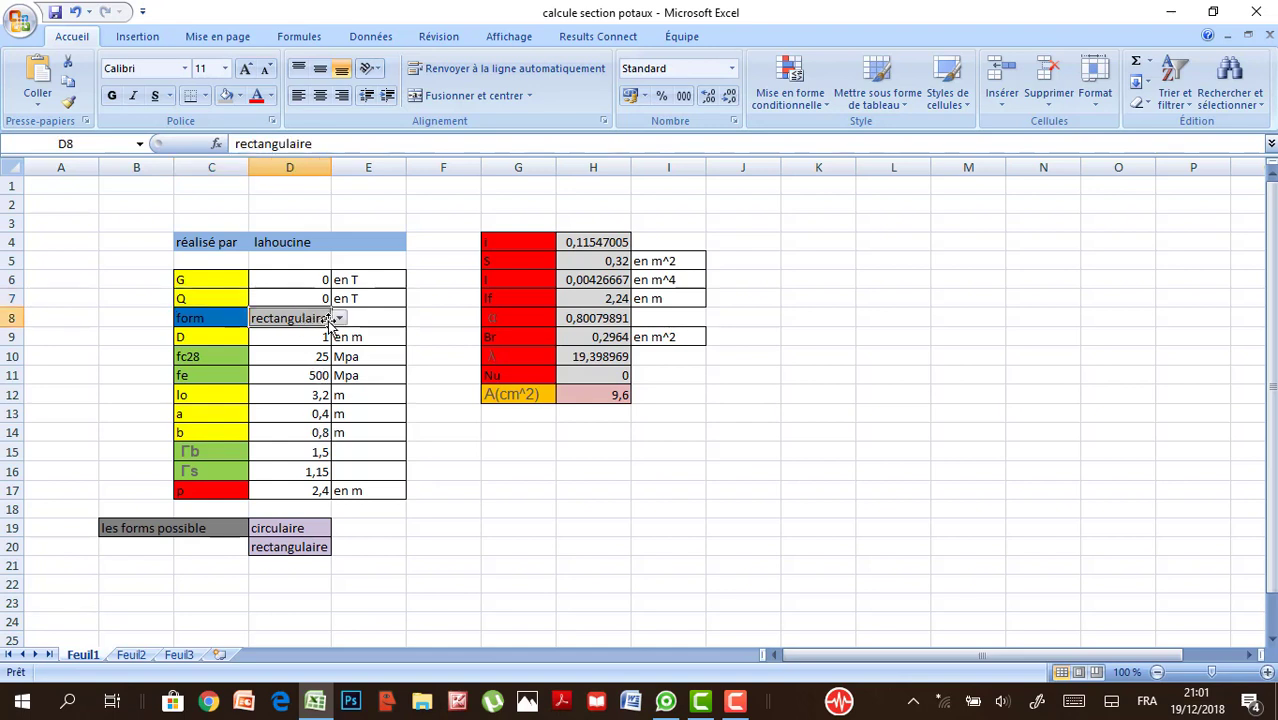
{"action": "left_click", "coordinate": [339, 318]}
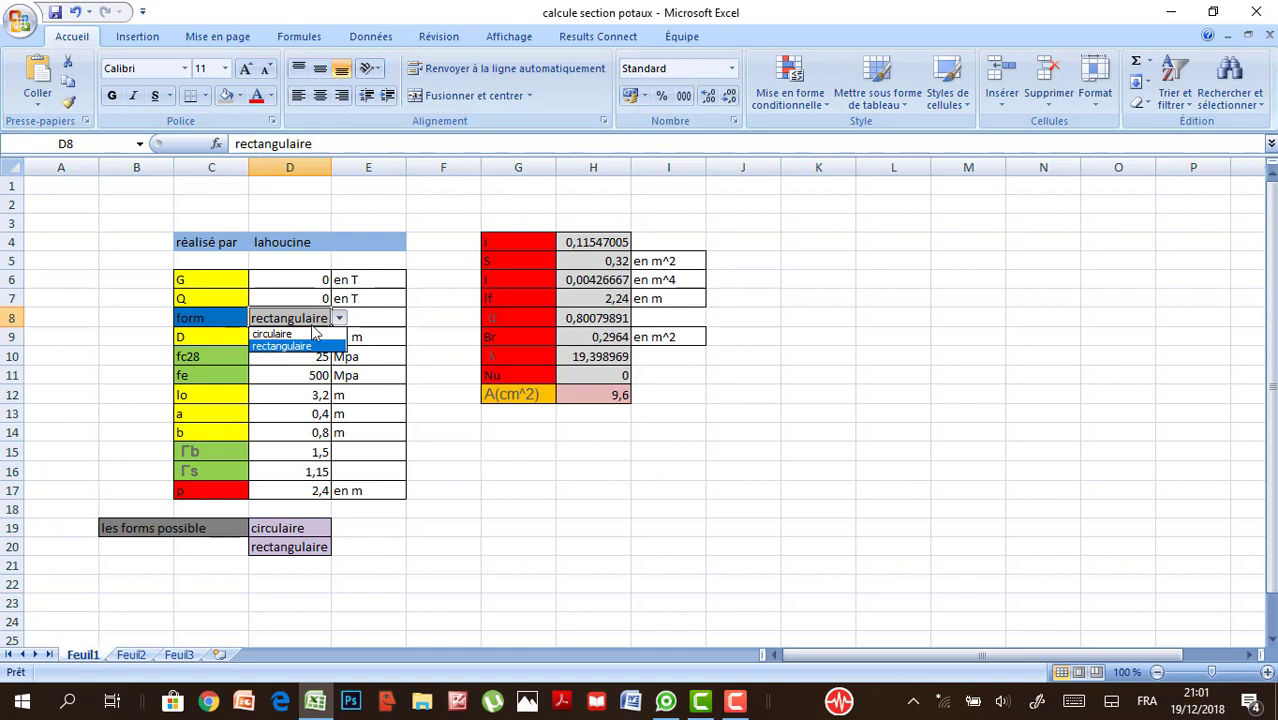
{"action": "left_click", "coordinate": [272, 334]}
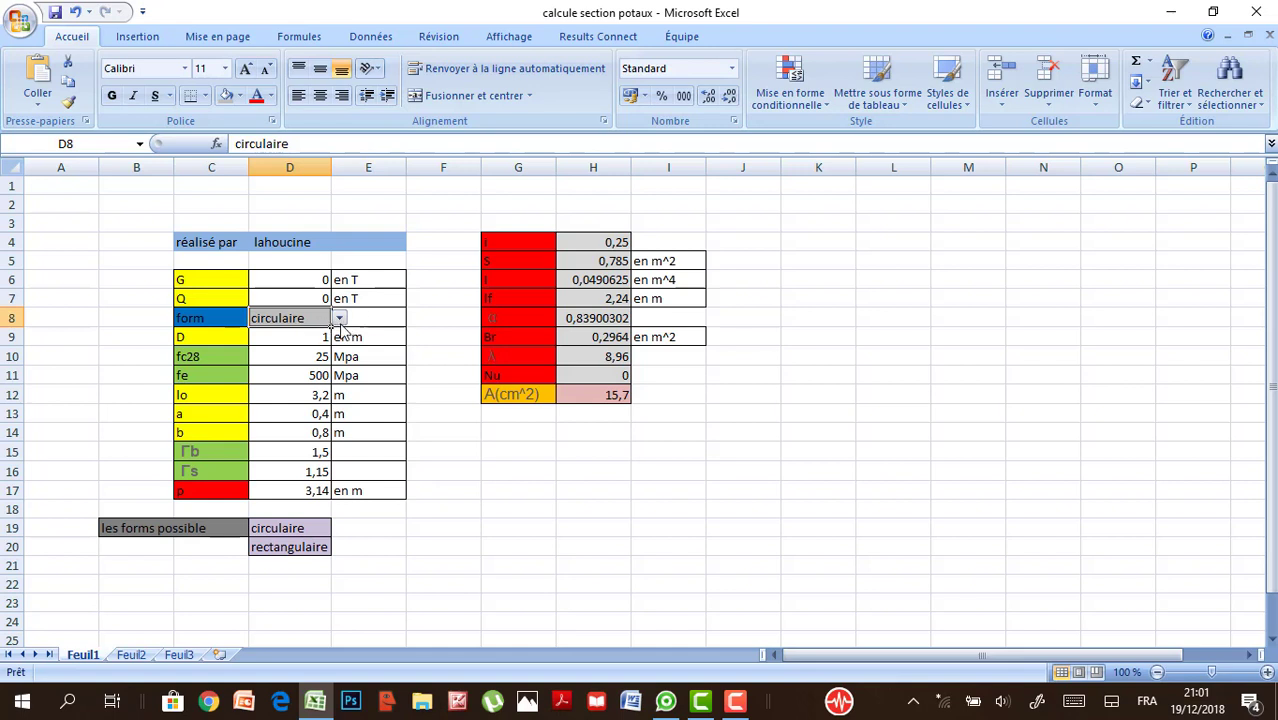
{"action": "left_click", "coordinate": [339, 318]}
{"action": "left_click", "coordinate": [309, 347]}
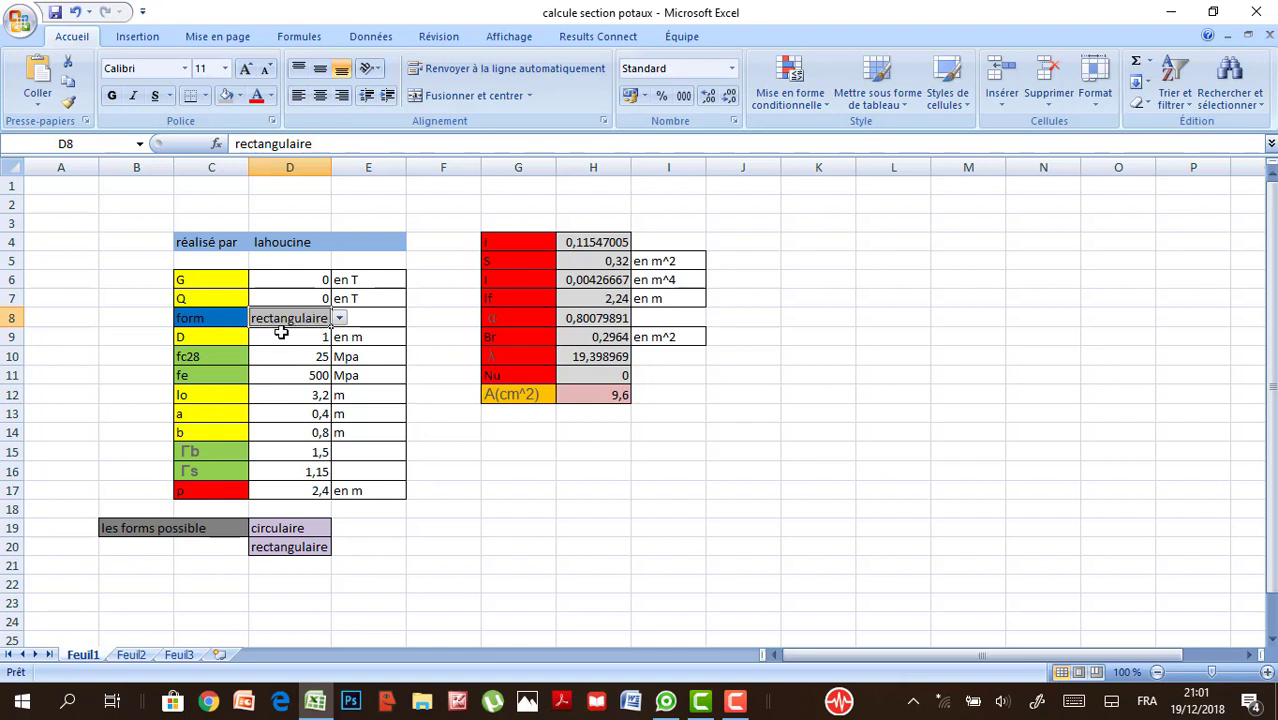
{"action": "left_click", "coordinate": [217, 335]}
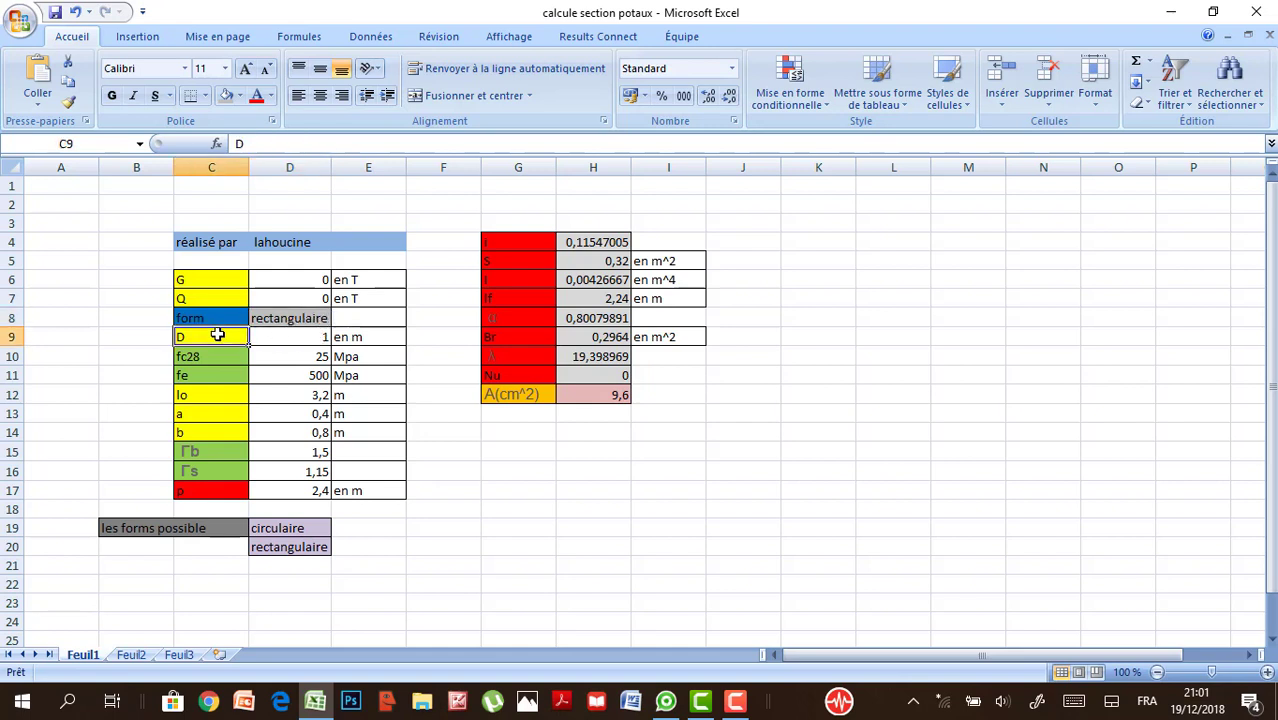
{"action": "left_click", "coordinate": [217, 357]}
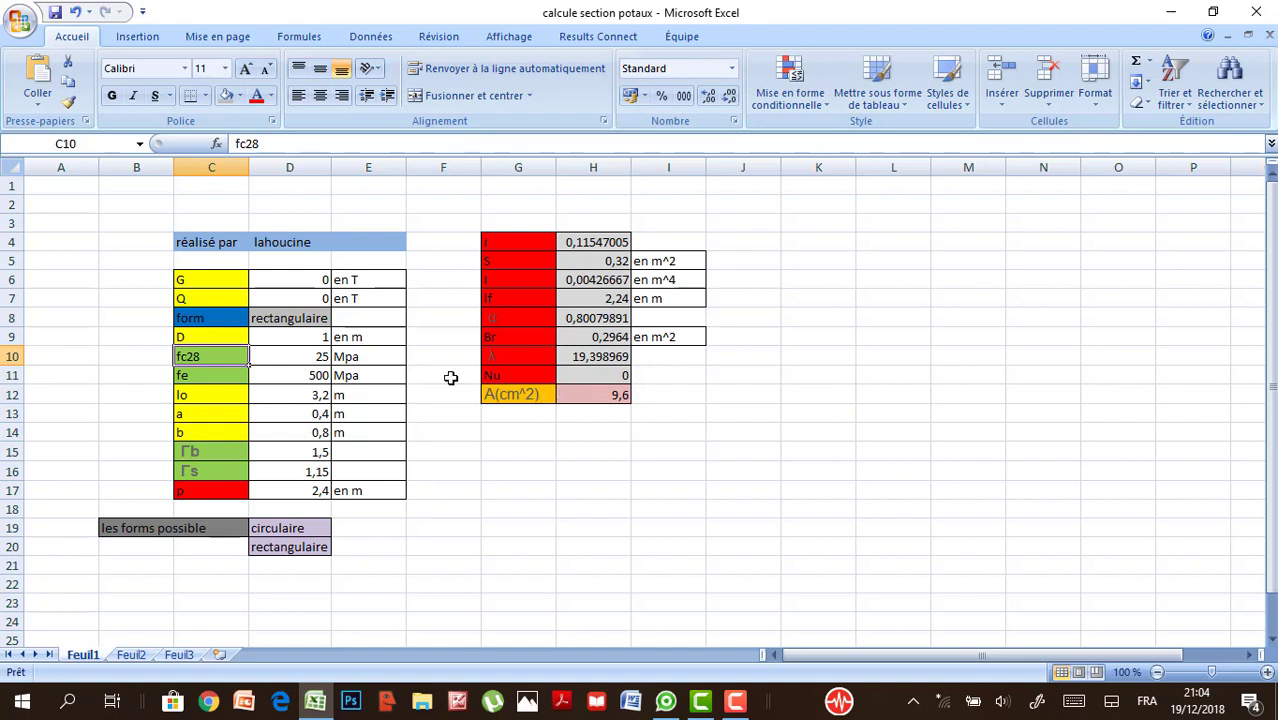
Enter G = 300 in D6 and Q = 100 in D7, giving Nu 555.
{"action": "left_click", "coordinate": [288, 280]}
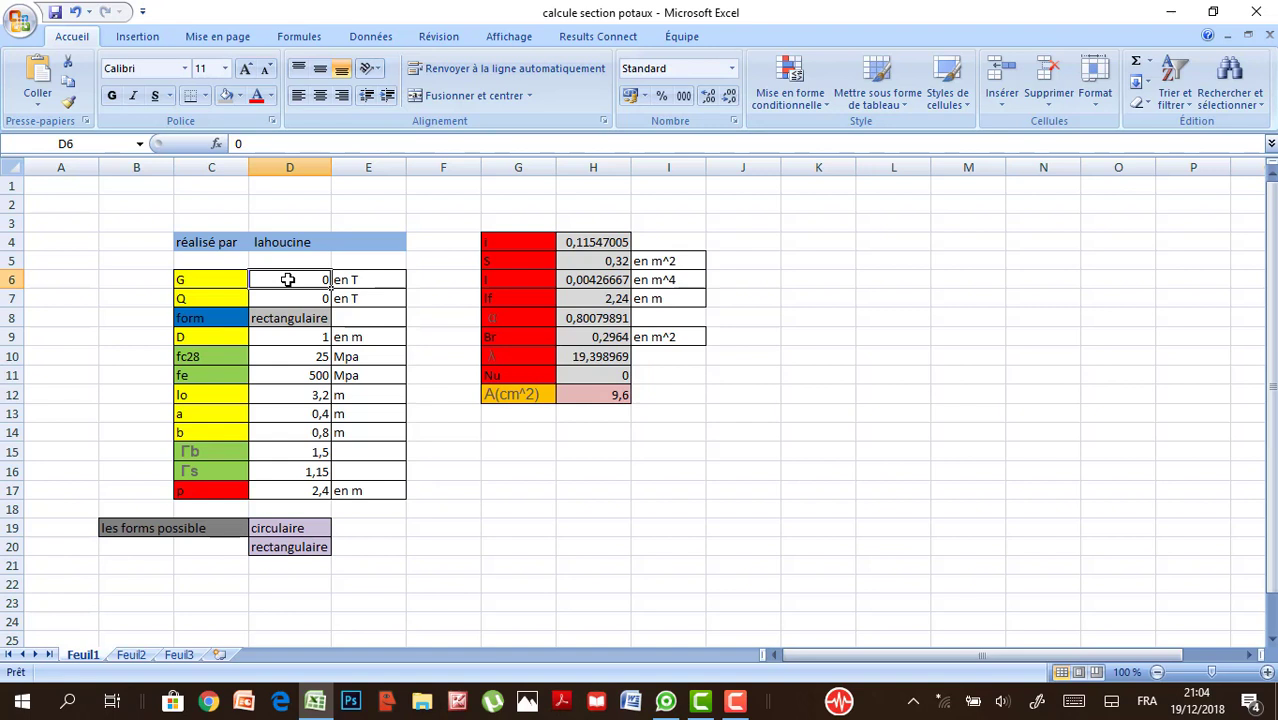
{"action": "type", "text": "3"}
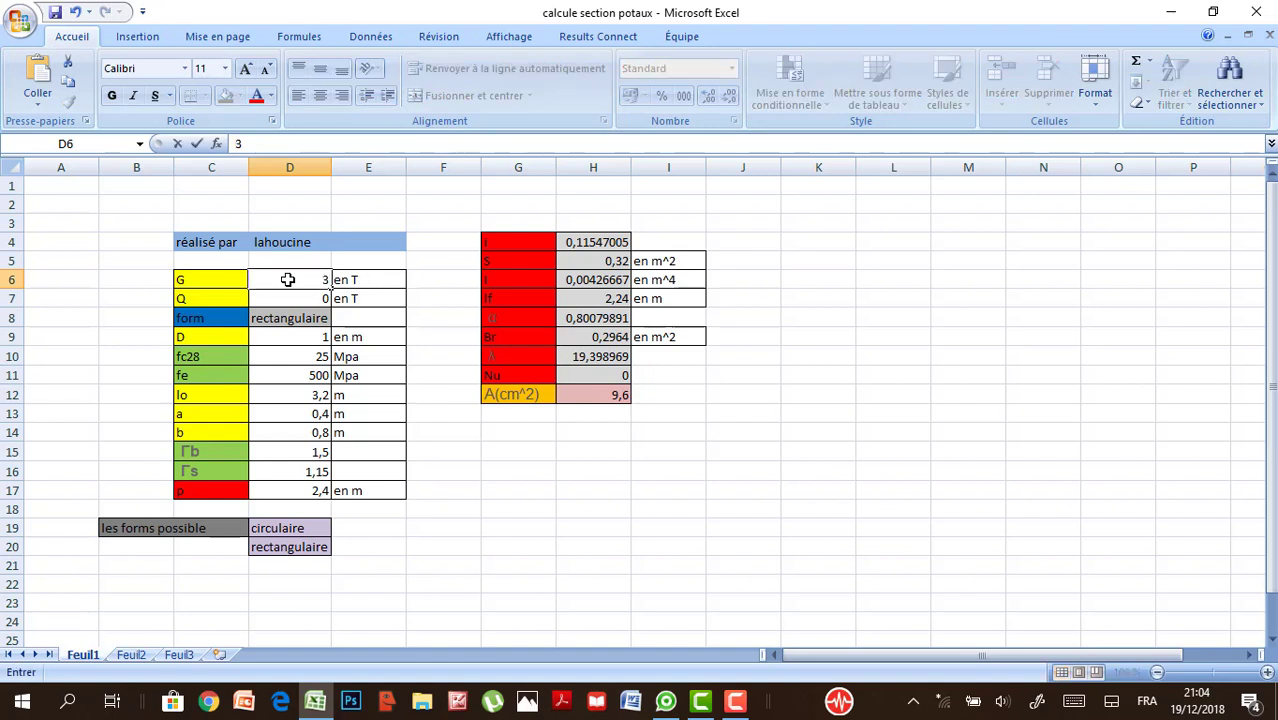
{"action": "type", "text": "00"}
{"action": "left_click", "coordinate": [291, 298]}
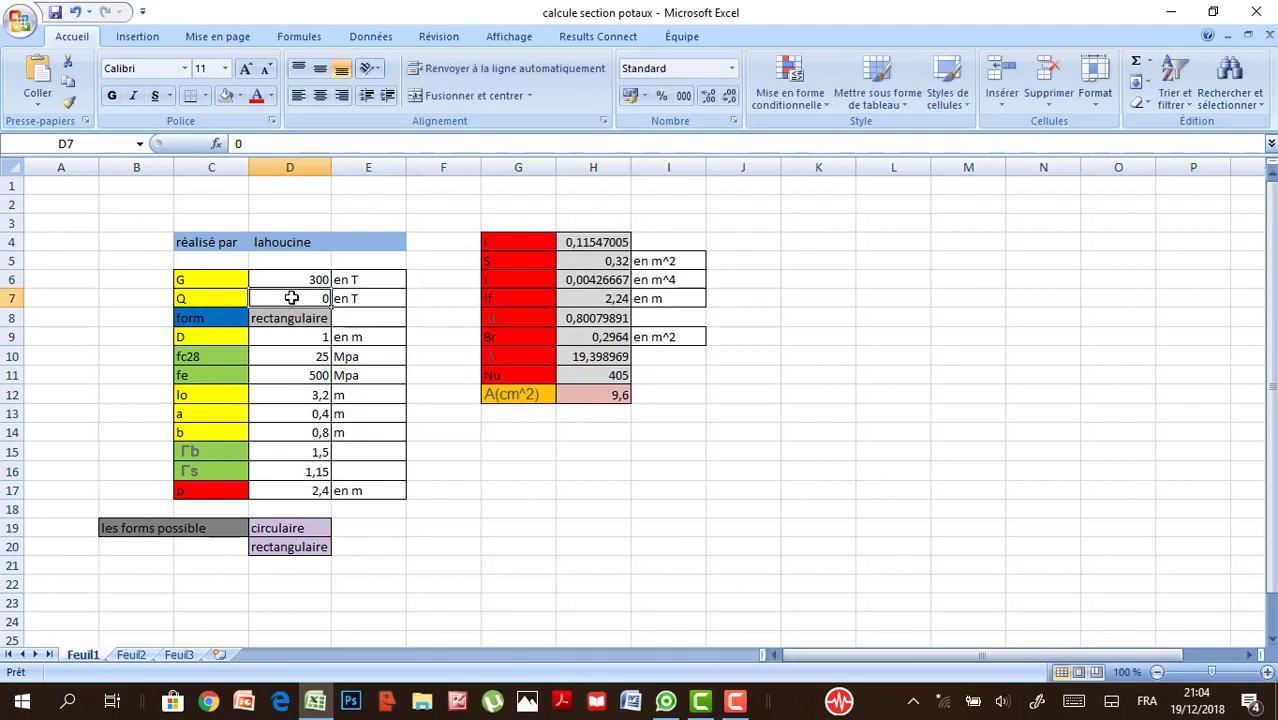
{"action": "type", "text": "100"}
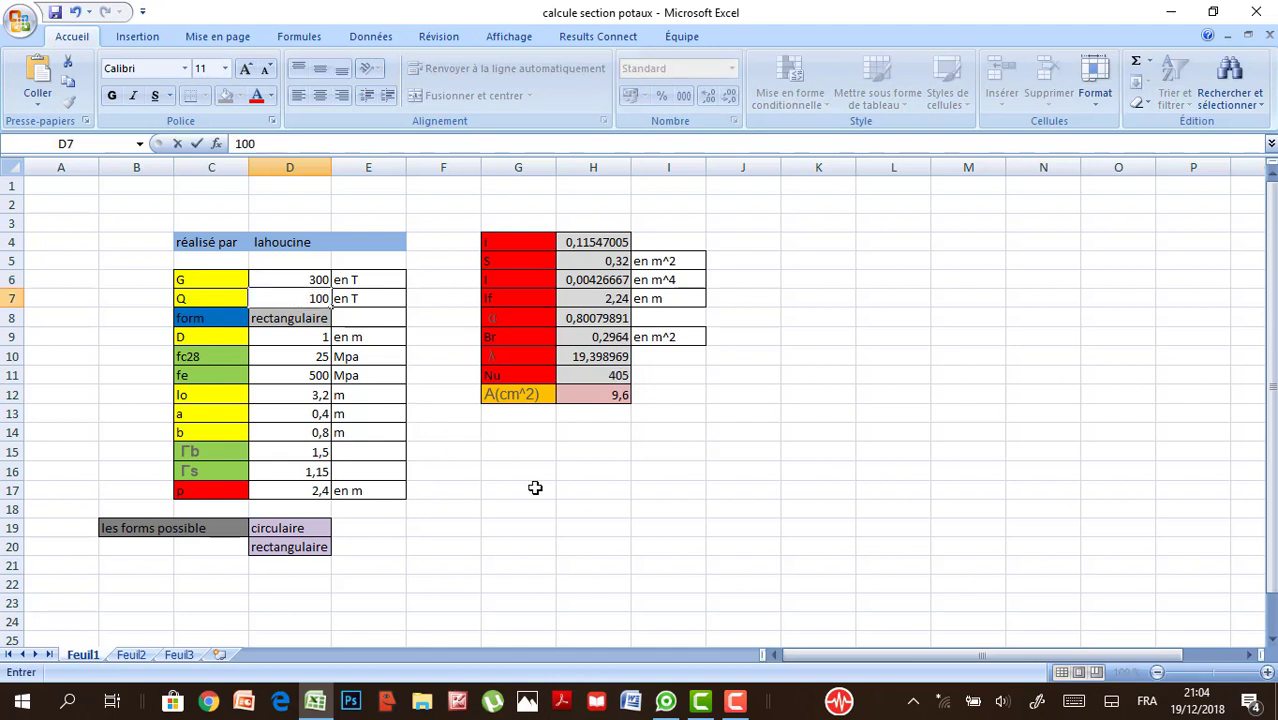
{"action": "left_click", "coordinate": [535, 488]}
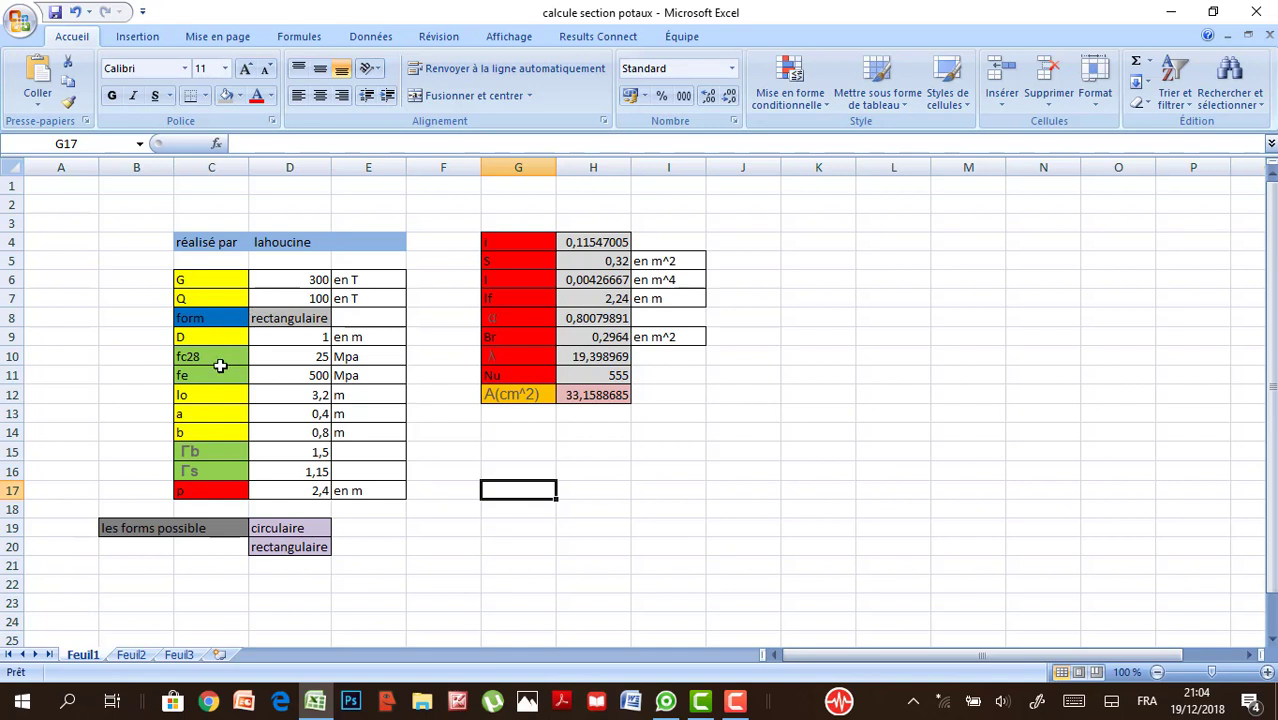
Clear cell D9; λ stays 19,398969 and the steel area 33,1588685 cm².
{"action": "left_click", "coordinate": [297, 337]}
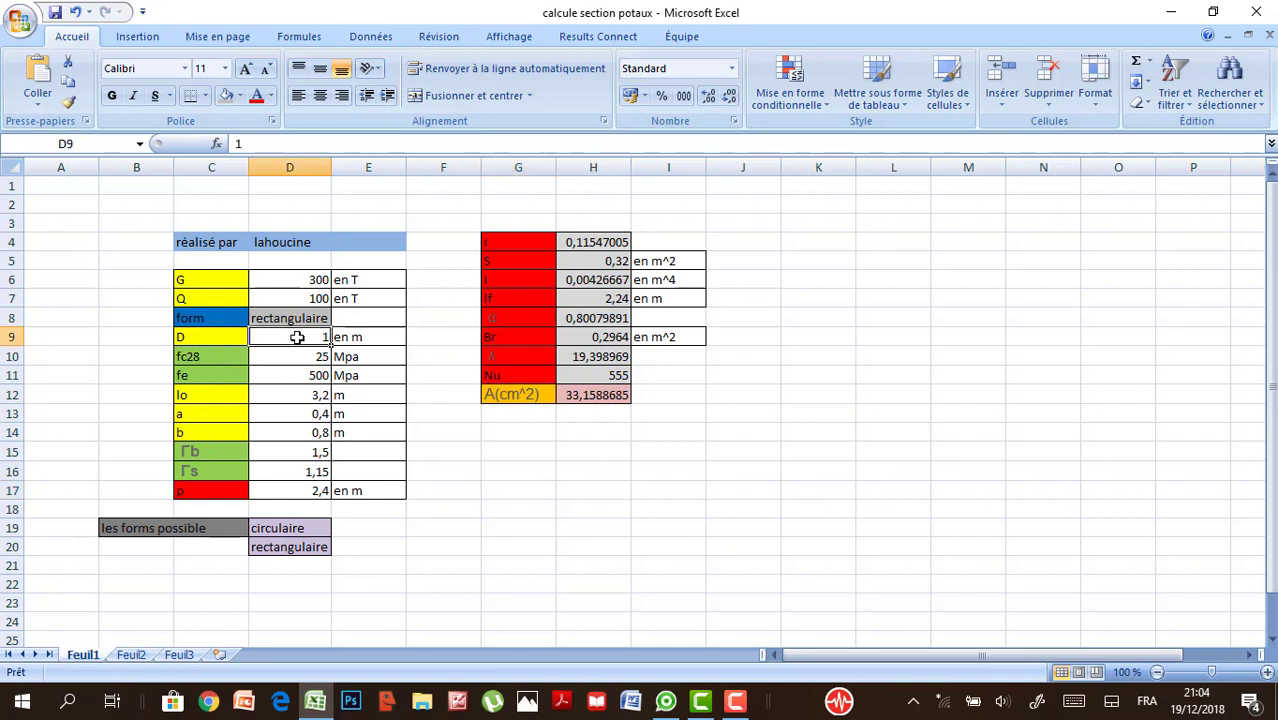
{"action": "key", "text": "BackSpace"}
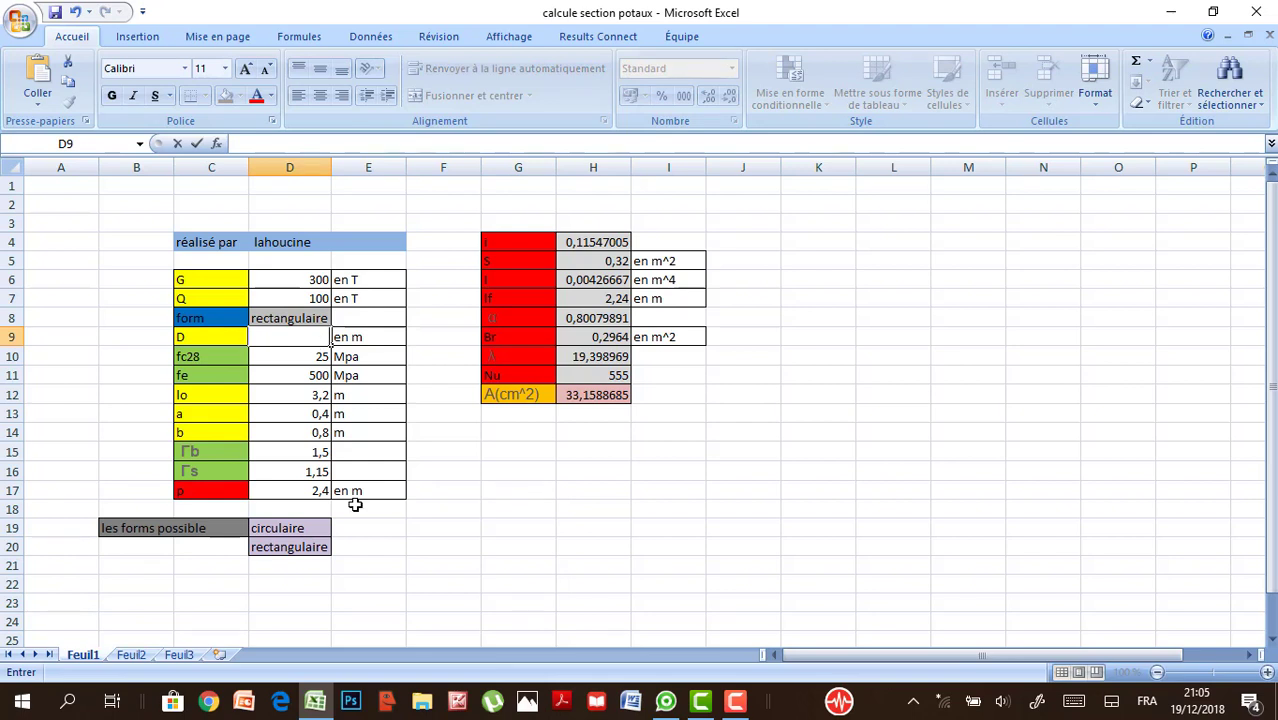
{"action": "left_click", "coordinate": [392, 548]}
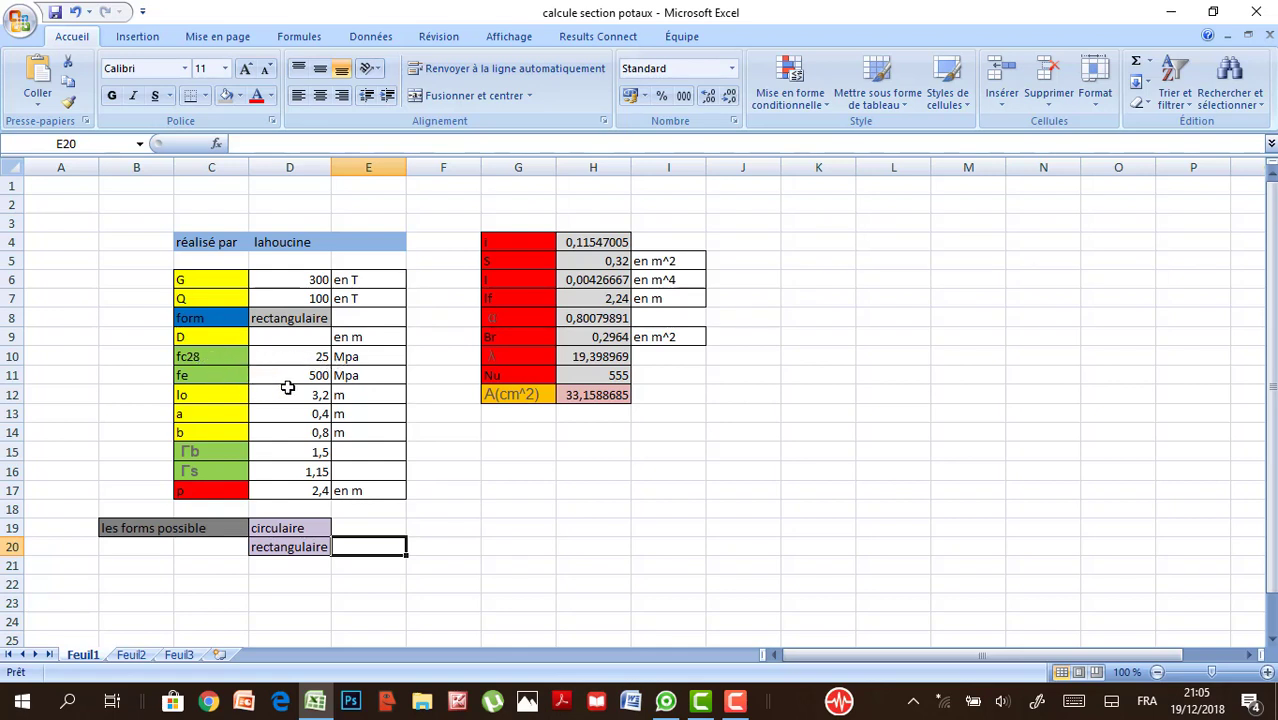
{"action": "left_click", "coordinate": [596, 411]}
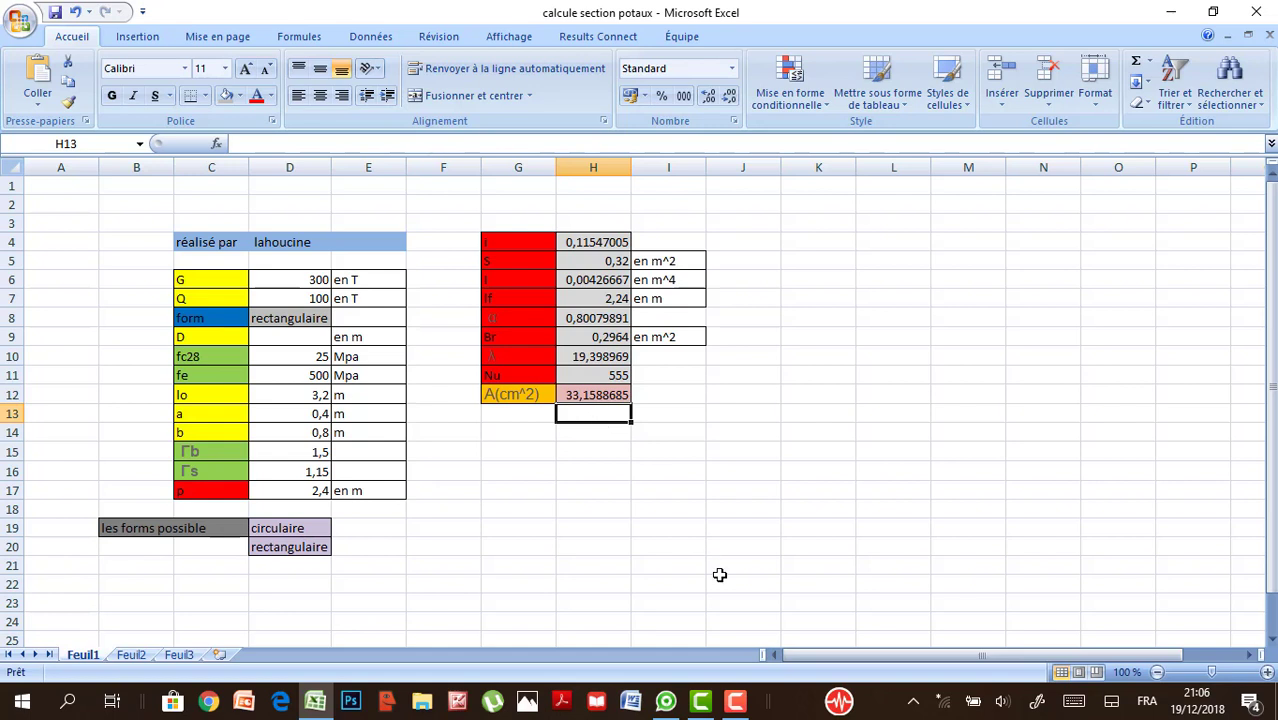
{"action": "left_click", "coordinate": [735, 703]}
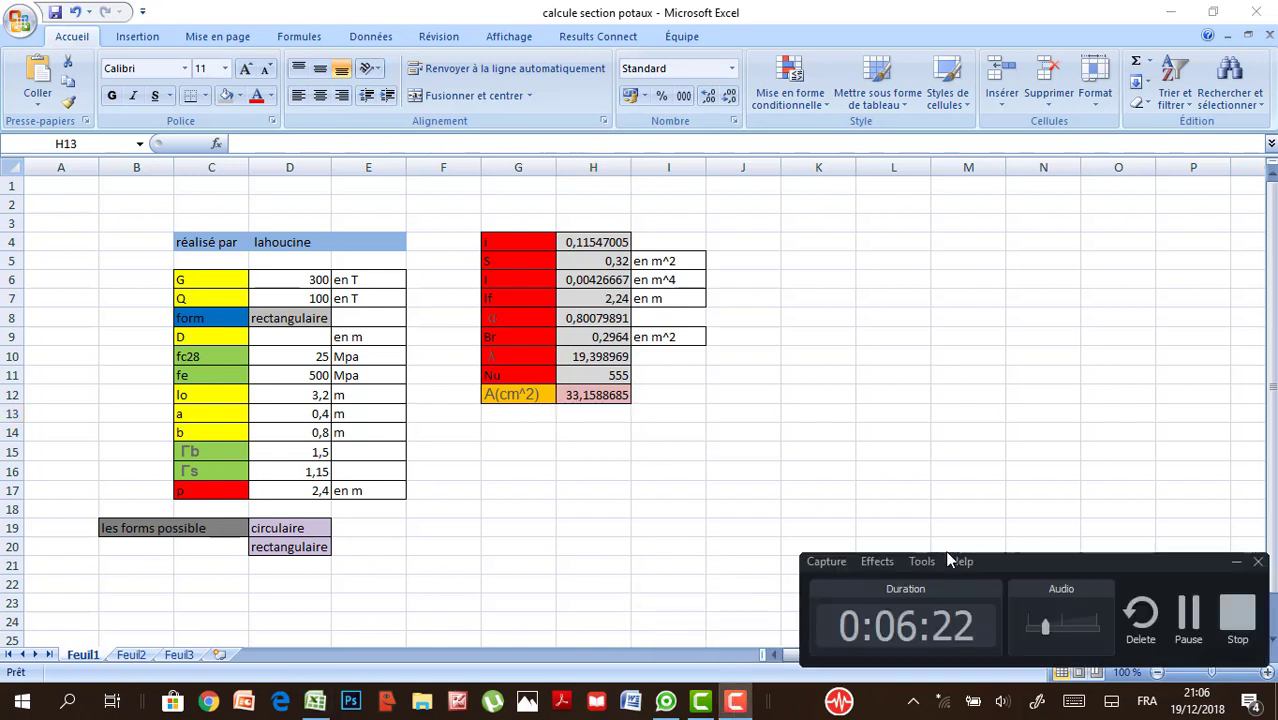